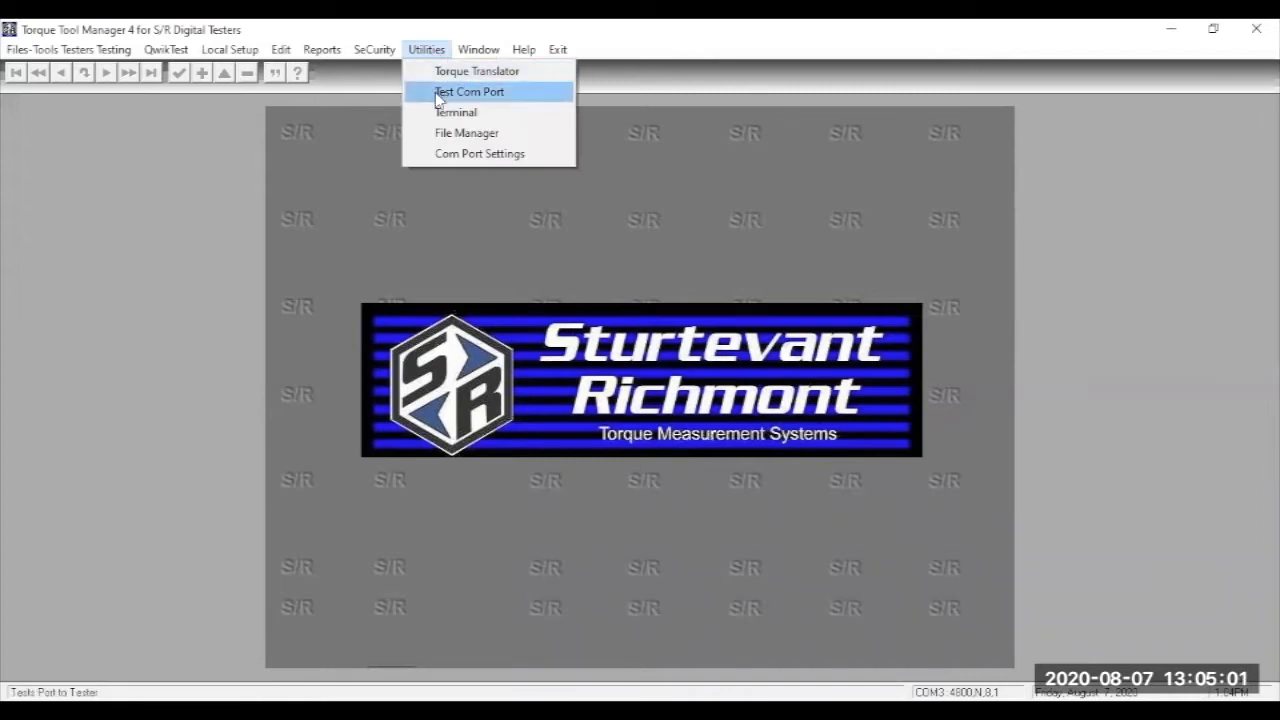
Run the Test Com Port utility, which finds a TorqTronics2 tester on COM3
{"action": "left_click", "coordinate": [439, 98]}
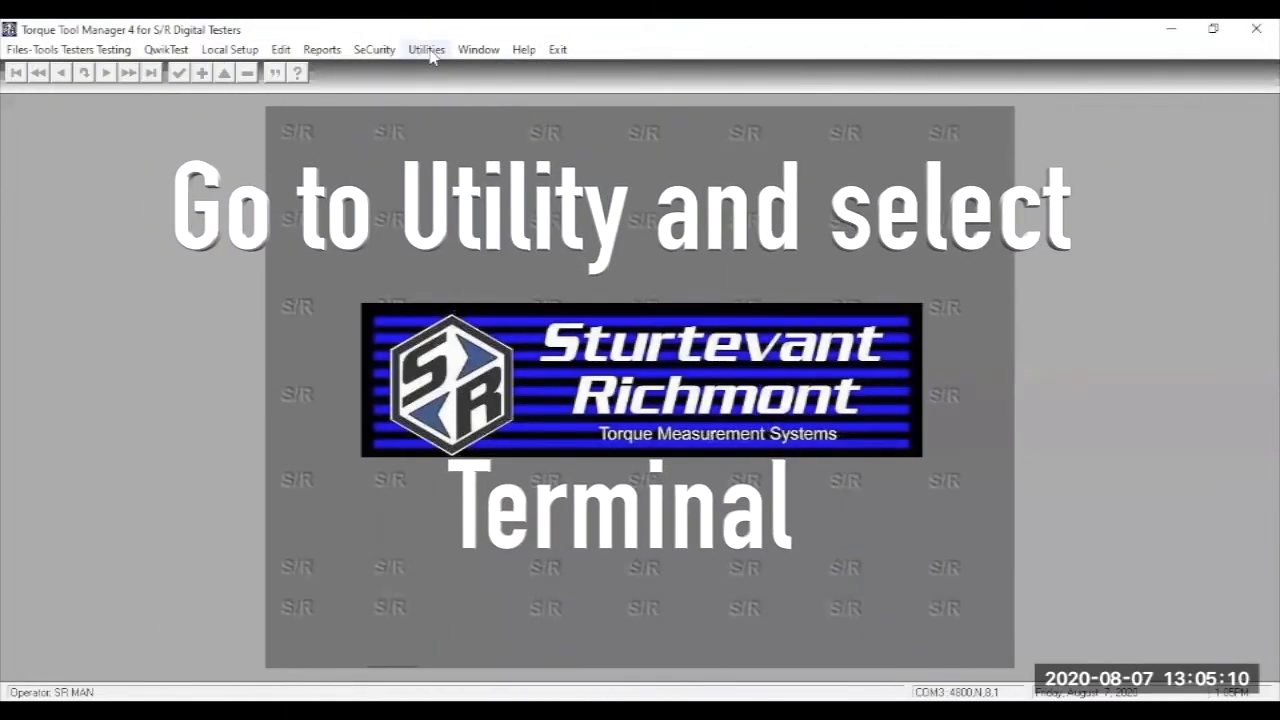
Start a Terminal session from the Utilities menu; tester replies 'Torq-Tronics 2 10 In.lb'
{"action": "left_click", "coordinate": [430, 52]}
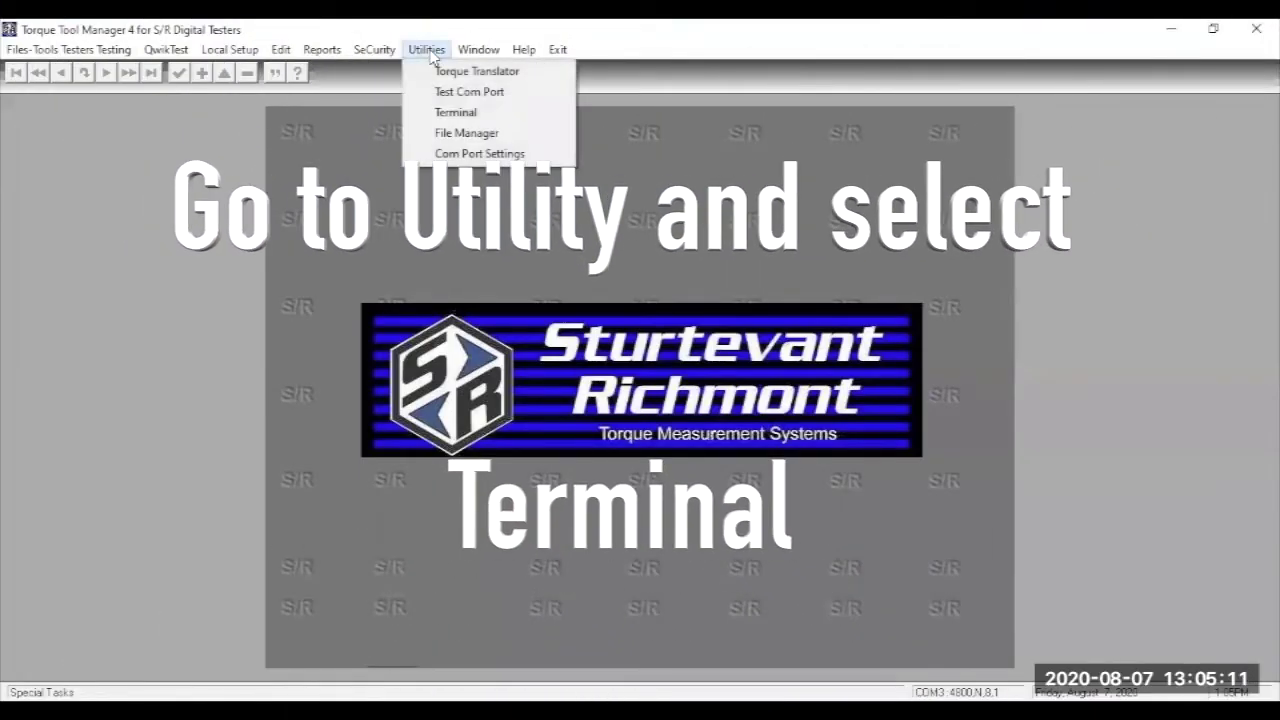
{"action": "left_click", "coordinate": [434, 112]}
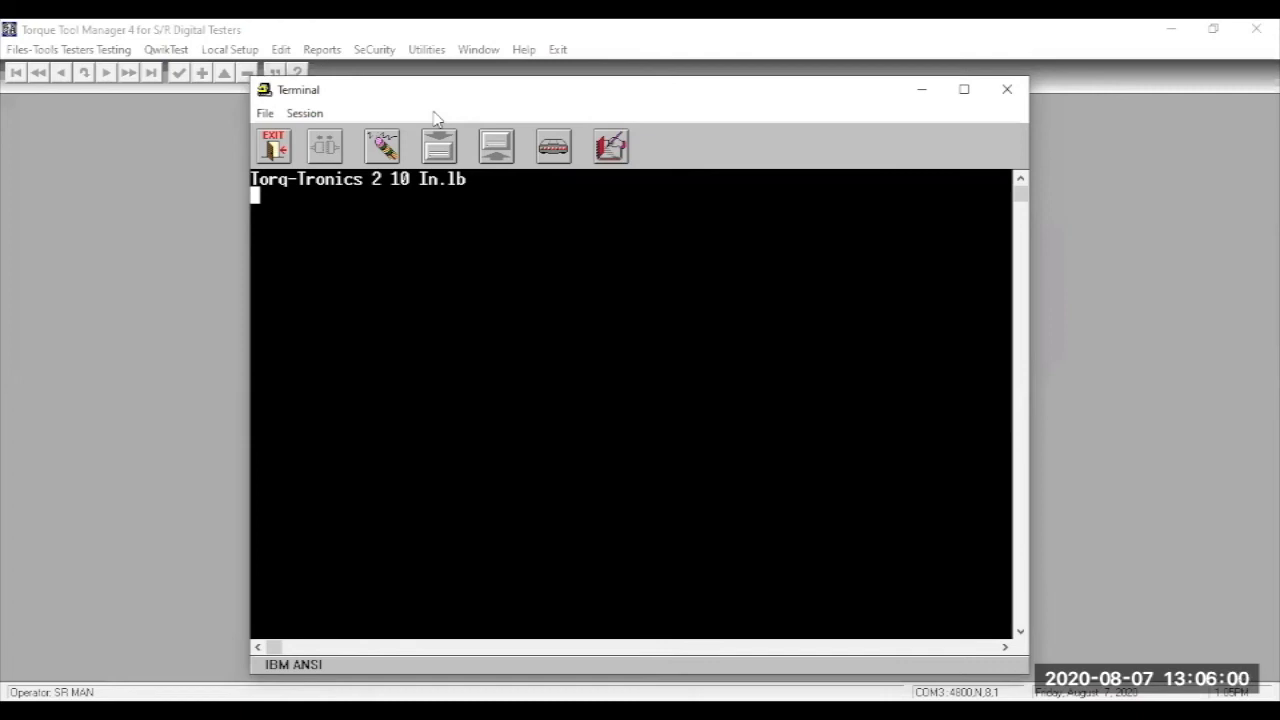
Send the typed diagnostic query line to the tester, which replies with a question mark
{"action": "key", "text": "Return"}
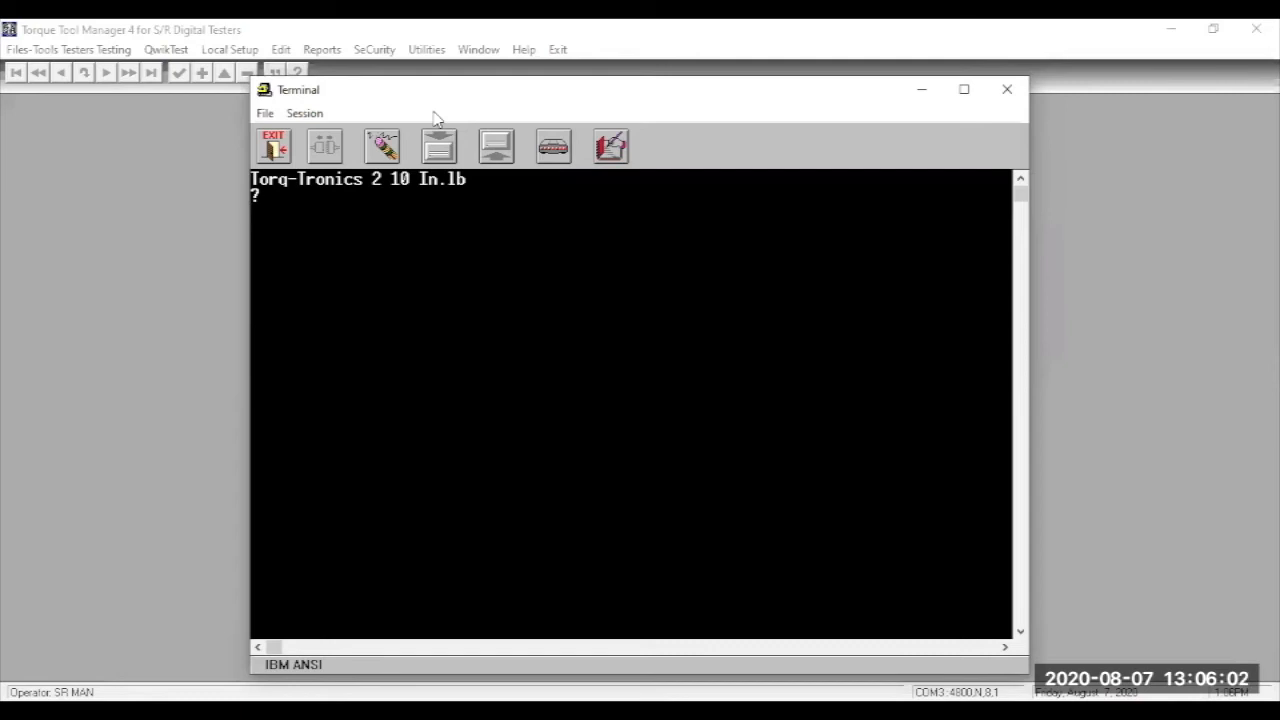